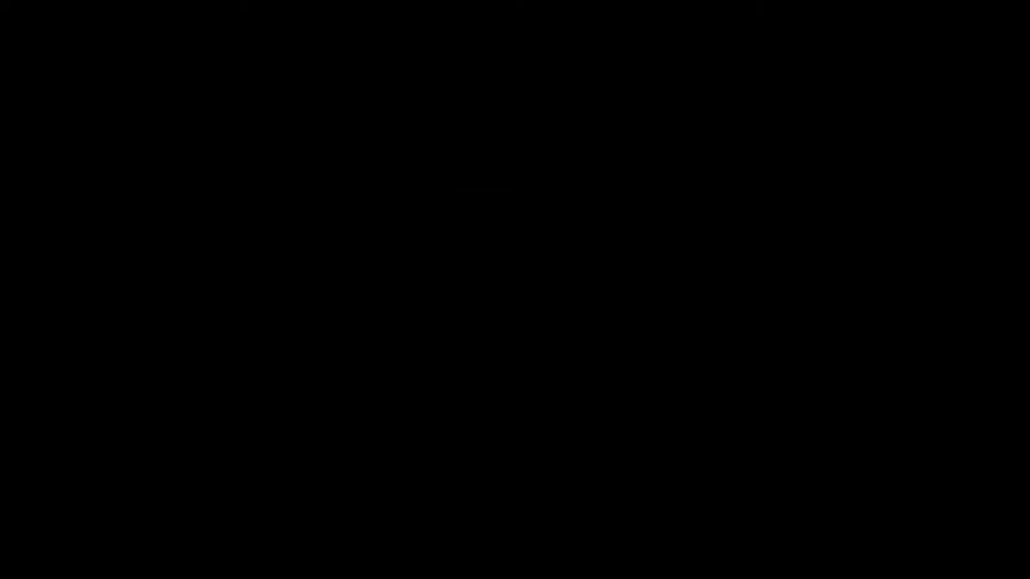
Type and erase the greeting 'halo semua jumpa lagi bersama saya', then start the tutorial intro line.
type("halo semua jumpa lagi bersama saya")
key("ctrl+a")
key("BackSpace")
type("kali ini saya akan memberikan tutorial, cara membuat motif")
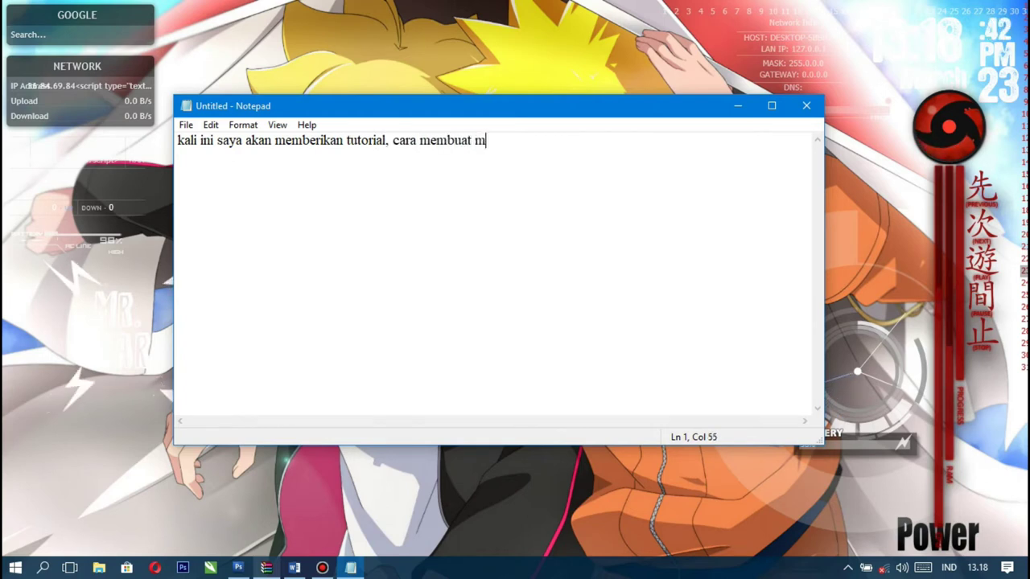
type(" batik men")
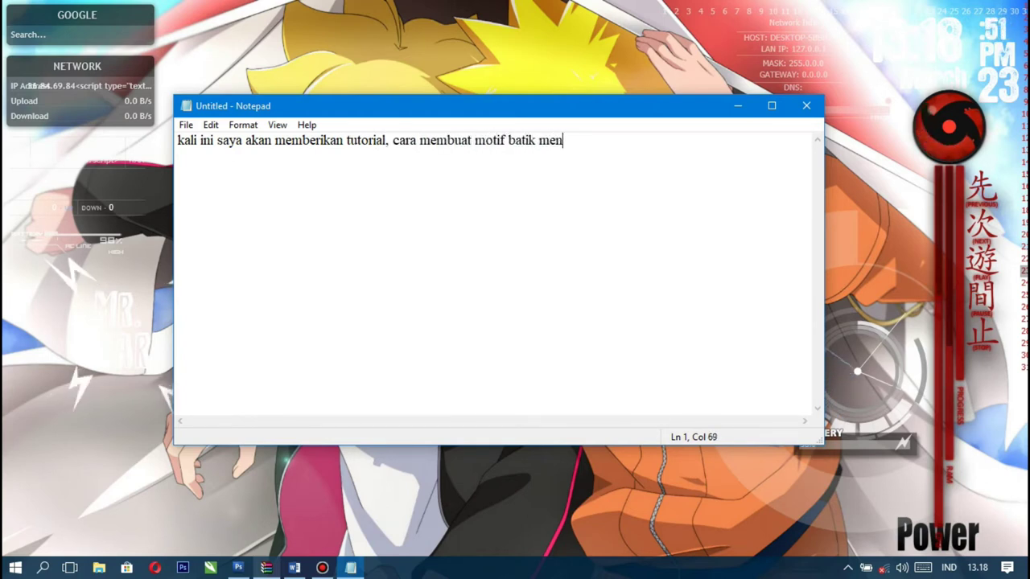
type("ggunakan photoshop")
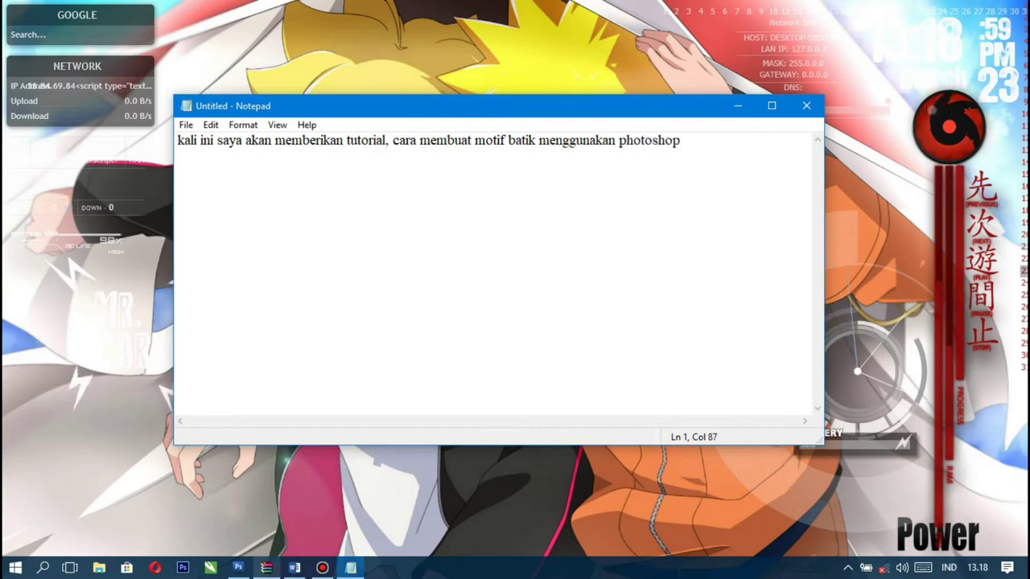
Add the second intro line 'yuk, langsung saja berikut langkah langkah' beneath the first.
key("Return")
type("yuk, la")
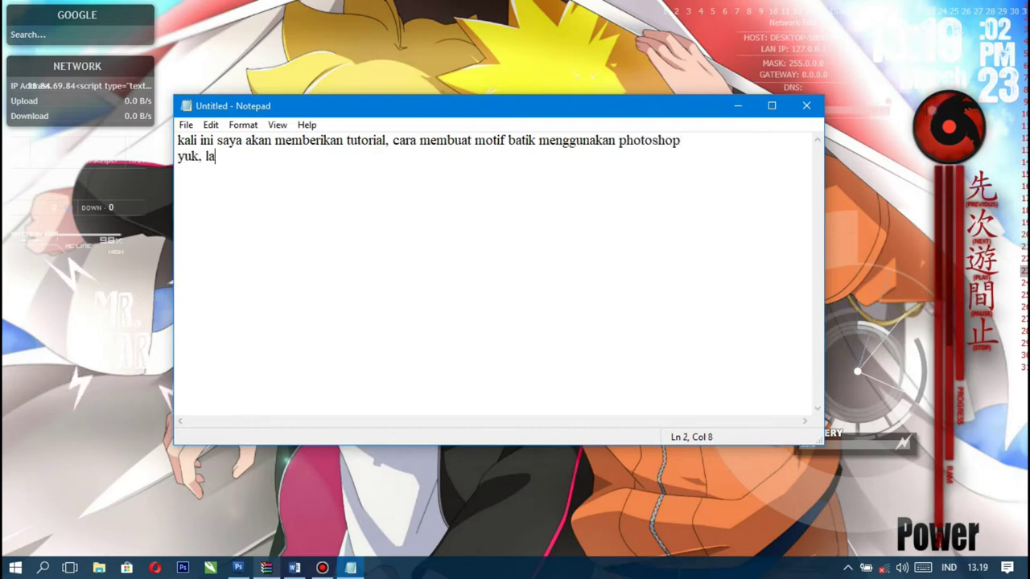
type("ngsung saja ")
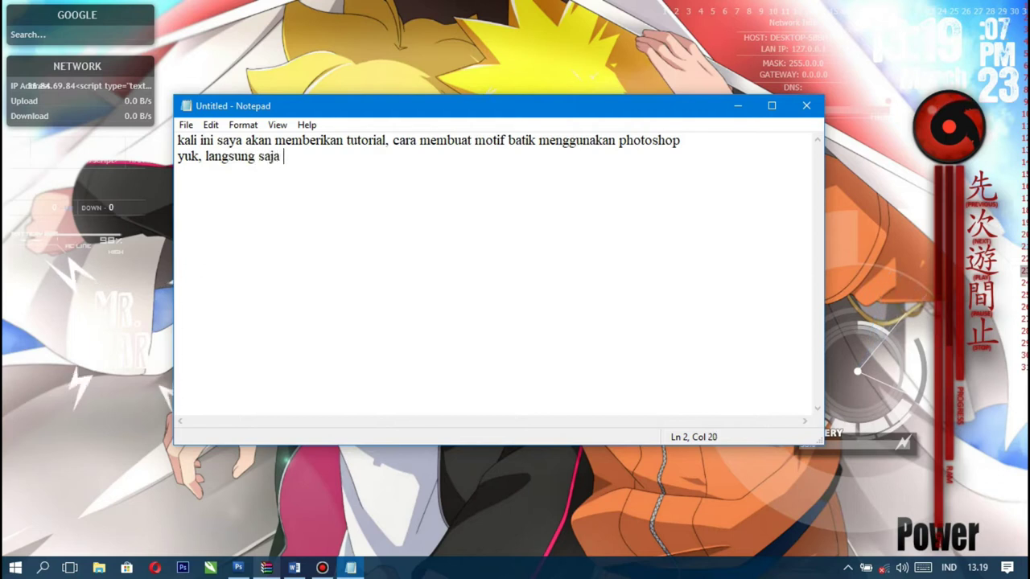
type("berikut langkah lan")
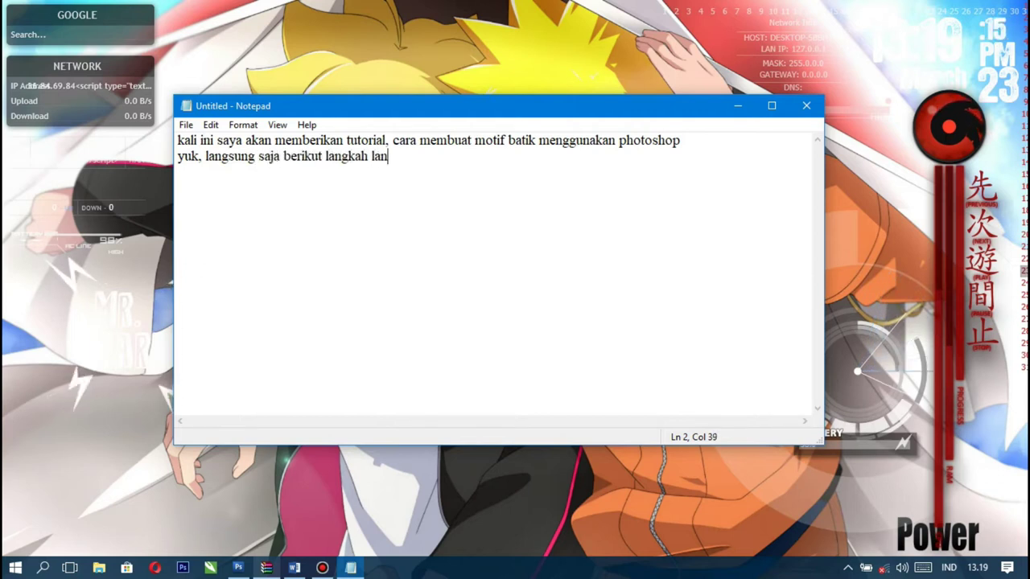
type("gkah")
key("BackSpace")
type("hnya")
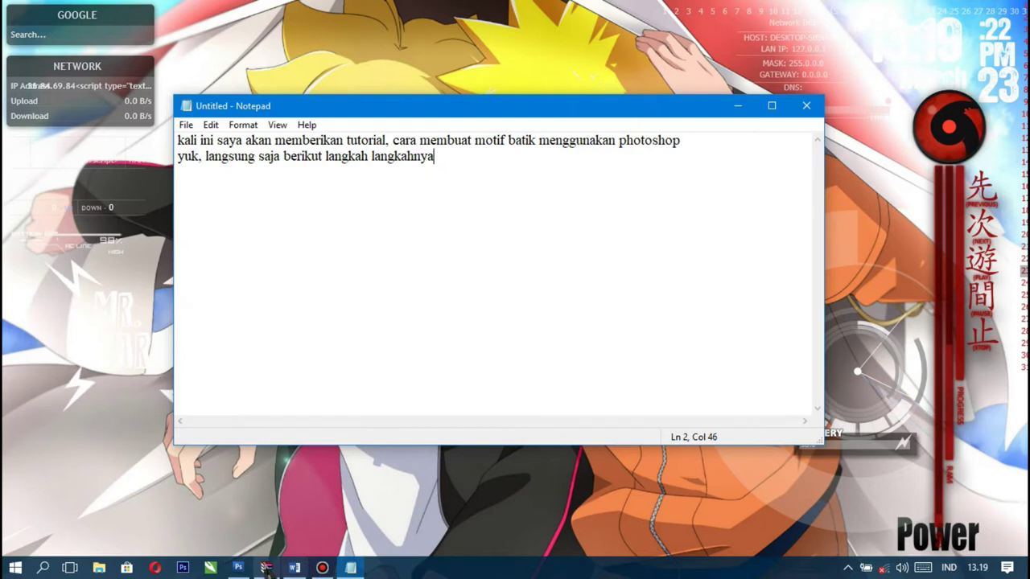
left_click(238, 568)
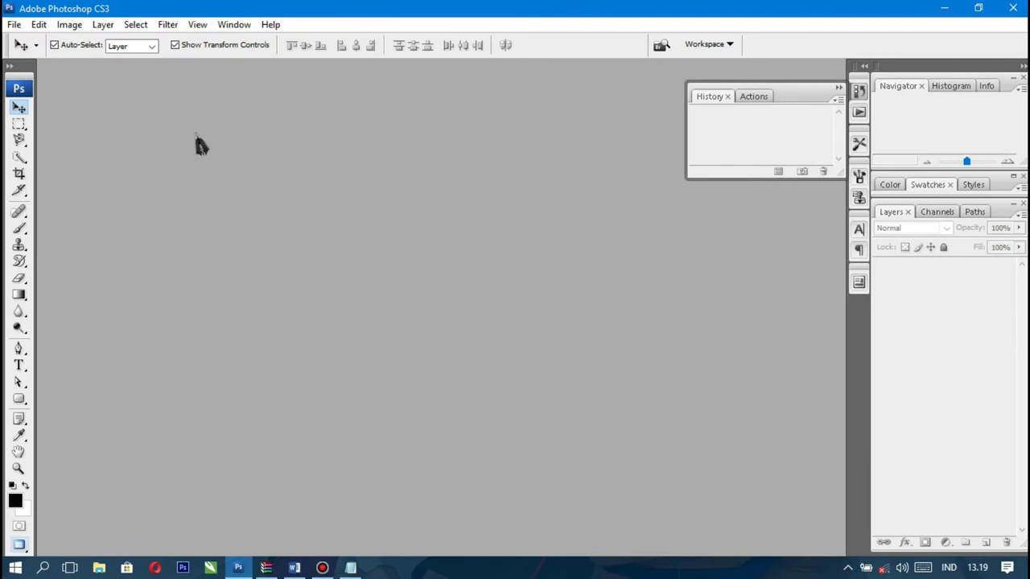
Create a new white RGB document, 400 × 400 pixels at 72 ppi.
key("ctrl+n")
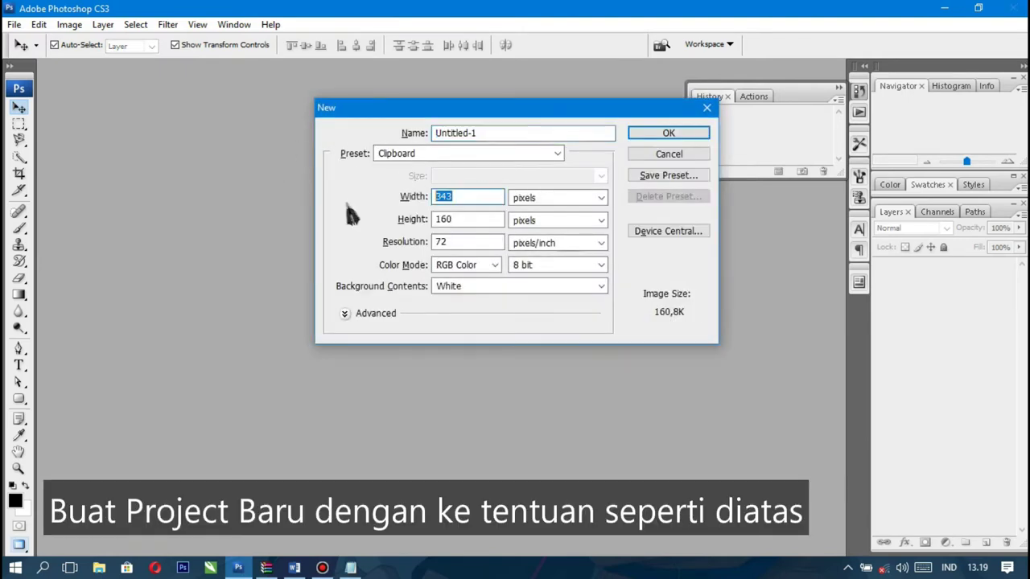
type("400")
key("Tab")
key("Tab")
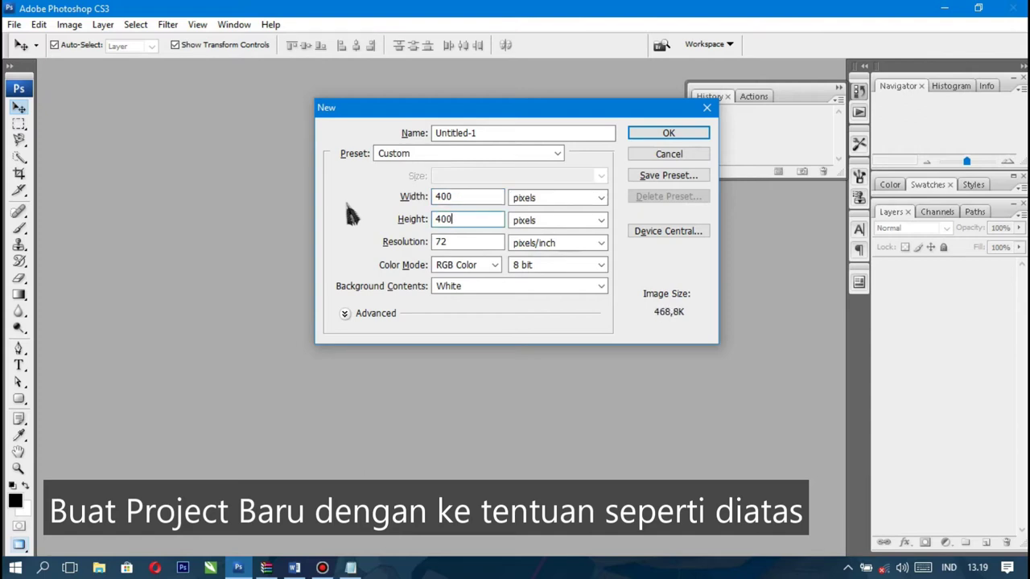
left_click(658, 134)
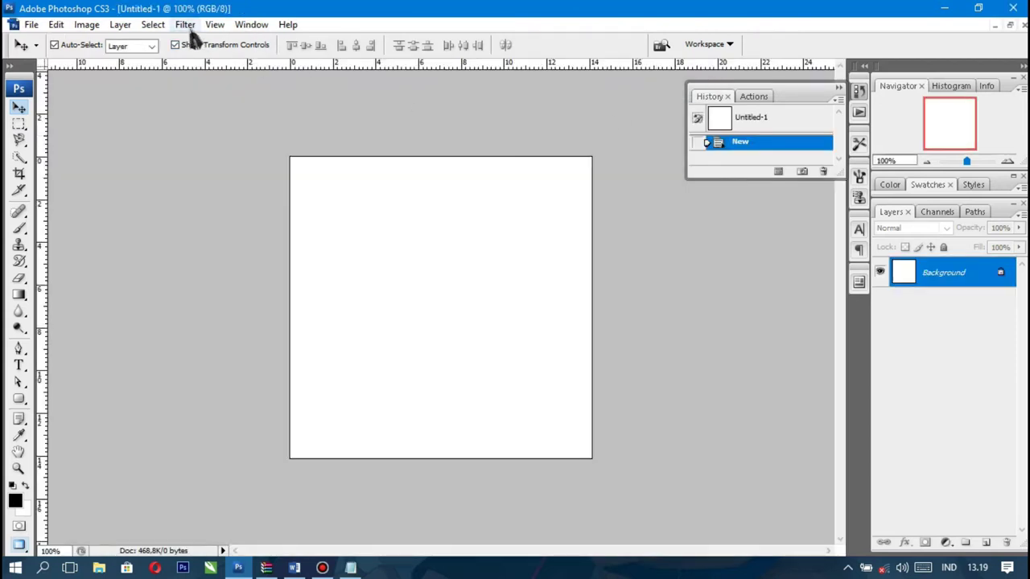
left_click(188, 25)
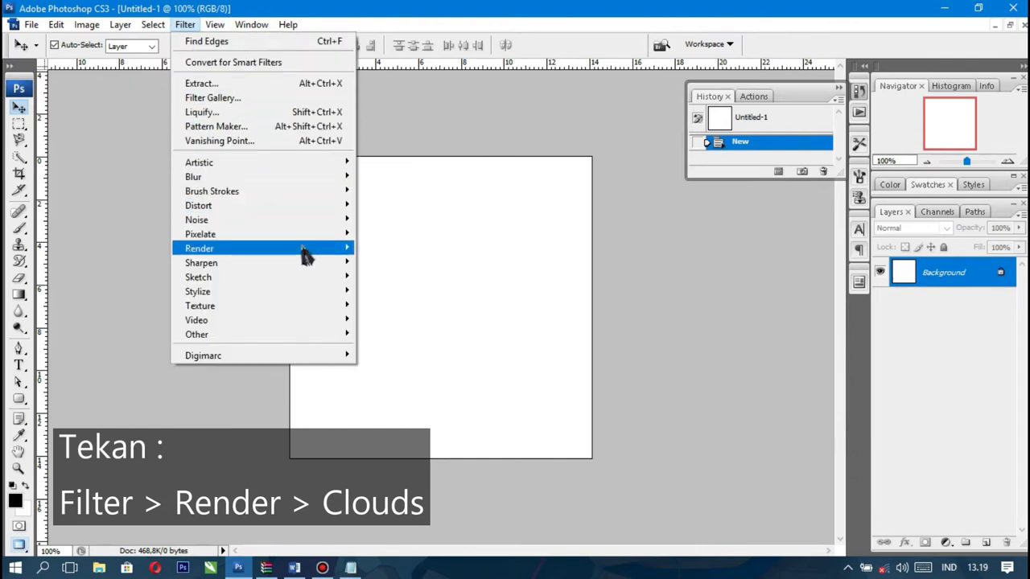
Apply the Render > Clouds filter, then Stylize > Find Edges to the canvas.
left_click(393, 253)
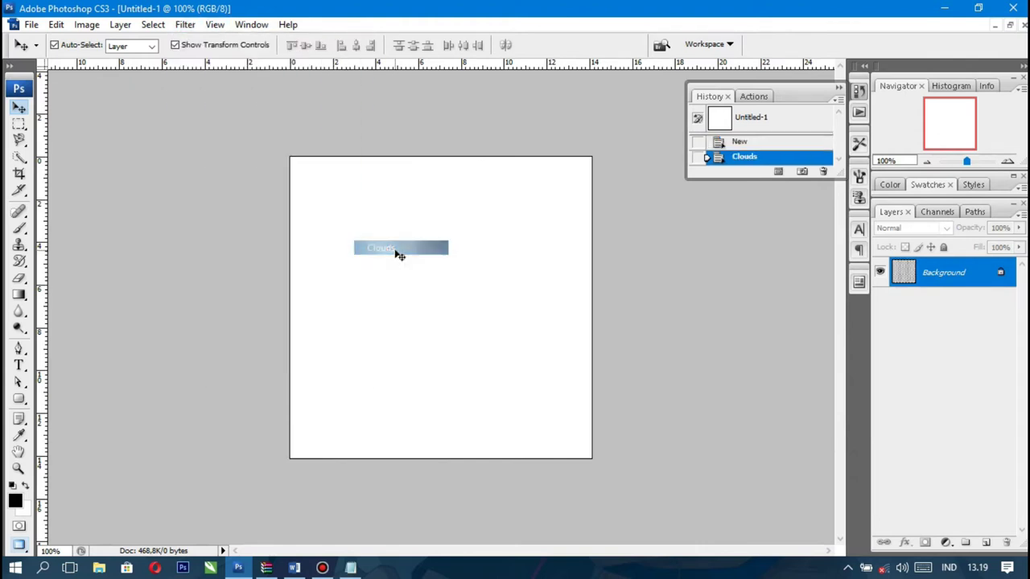
left_click(185, 24)
mouse_move(198, 291)
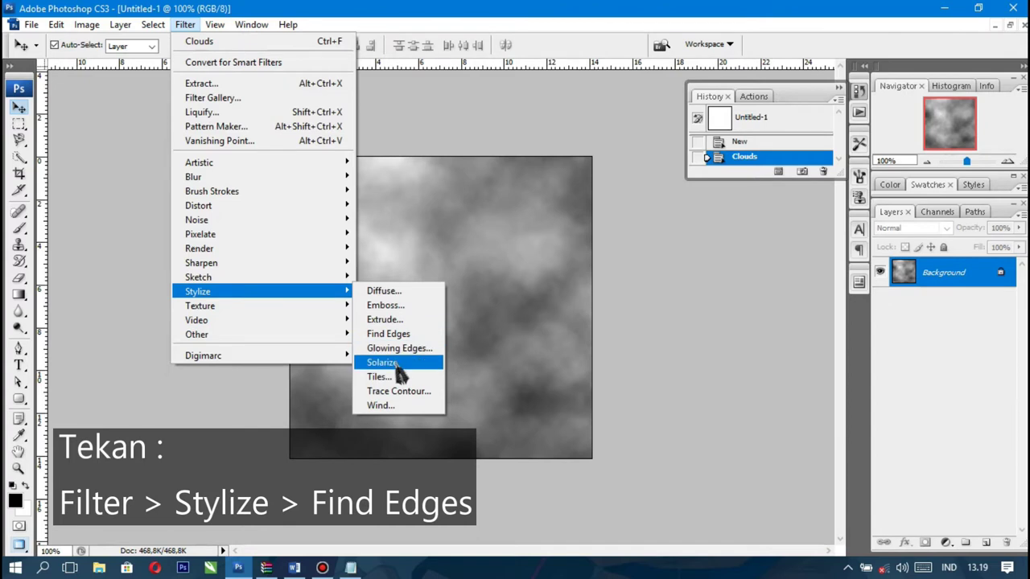
left_click(397, 334)
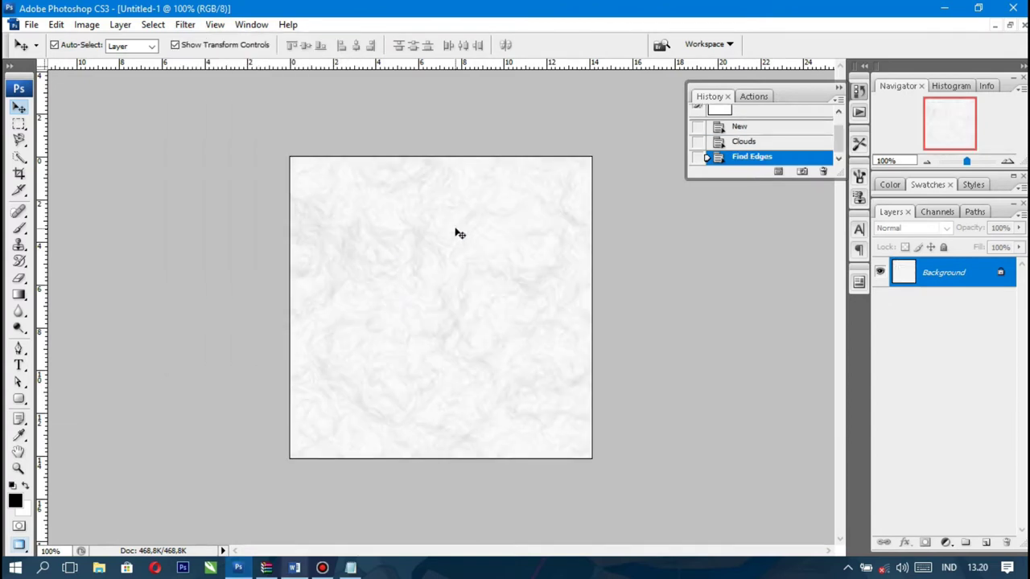
key("ctrl+l")
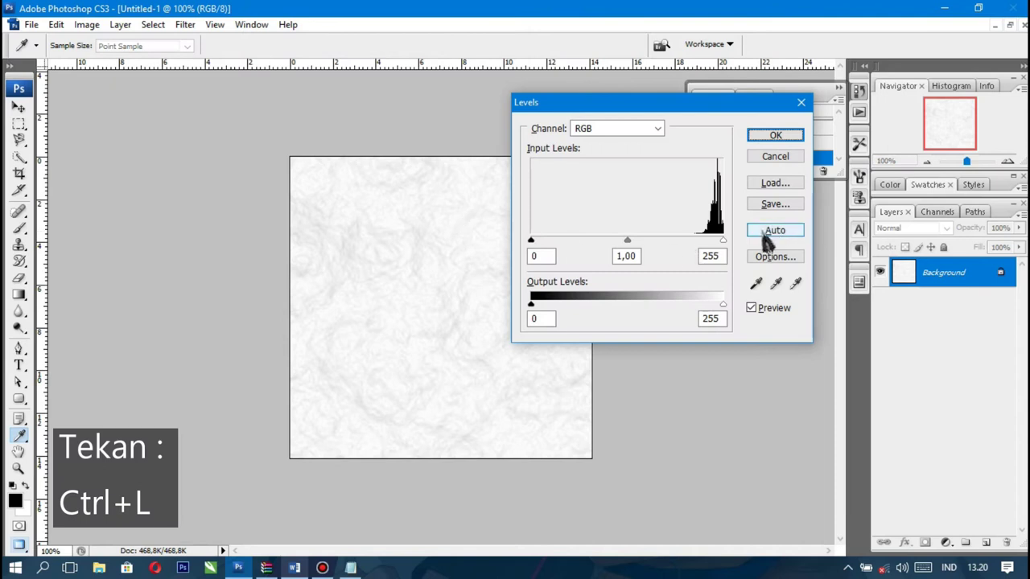
Apply Auto in Levels to turn the faint texture into bold dark veins.
left_click(772, 232)
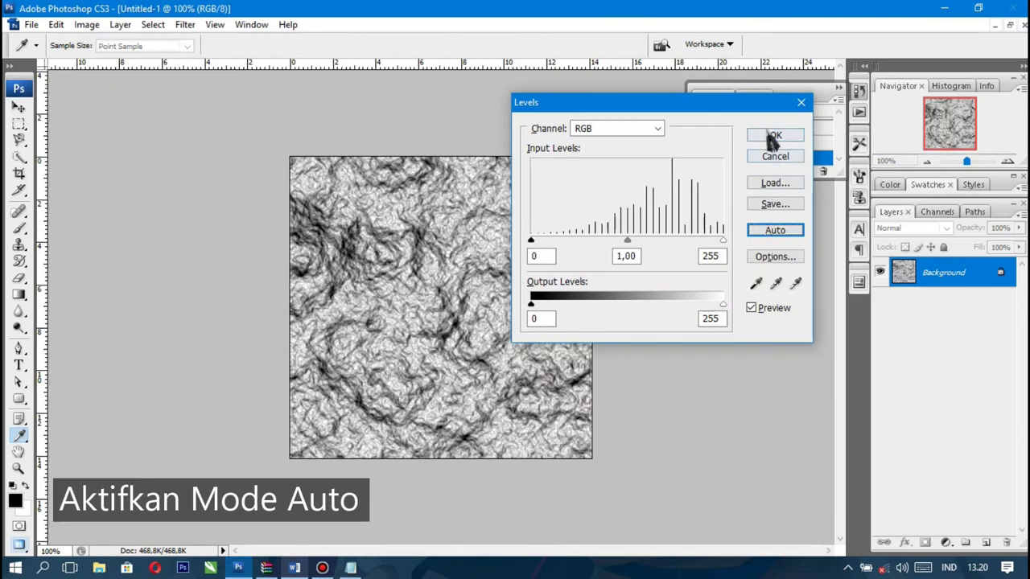
left_click(772, 136)
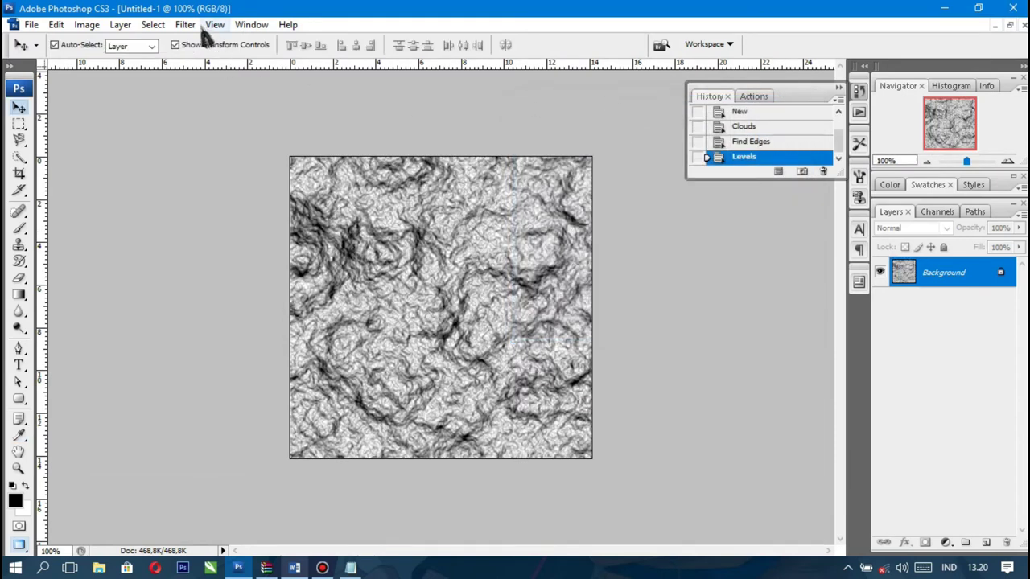
left_click(184, 27)
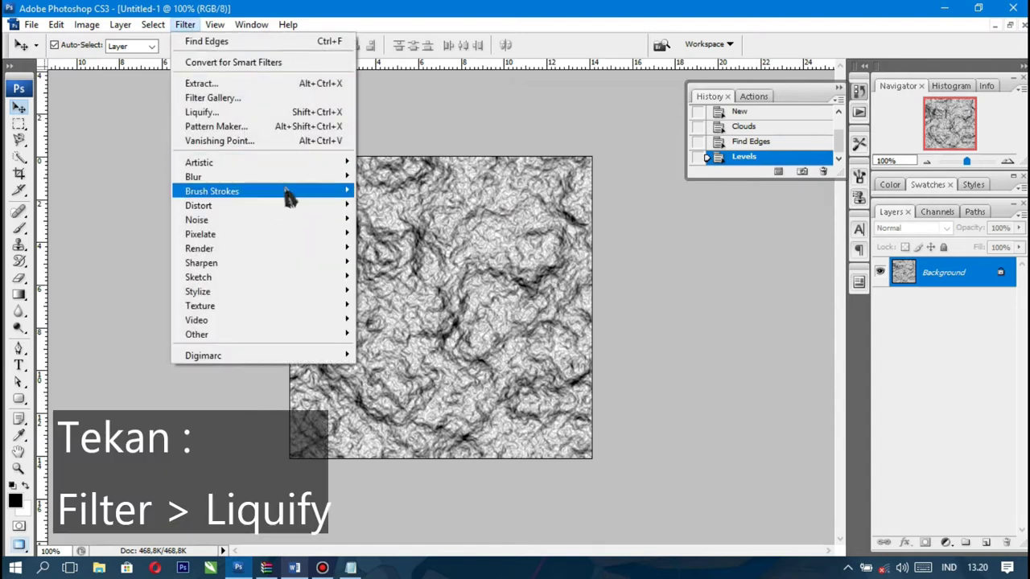
left_click(295, 112)
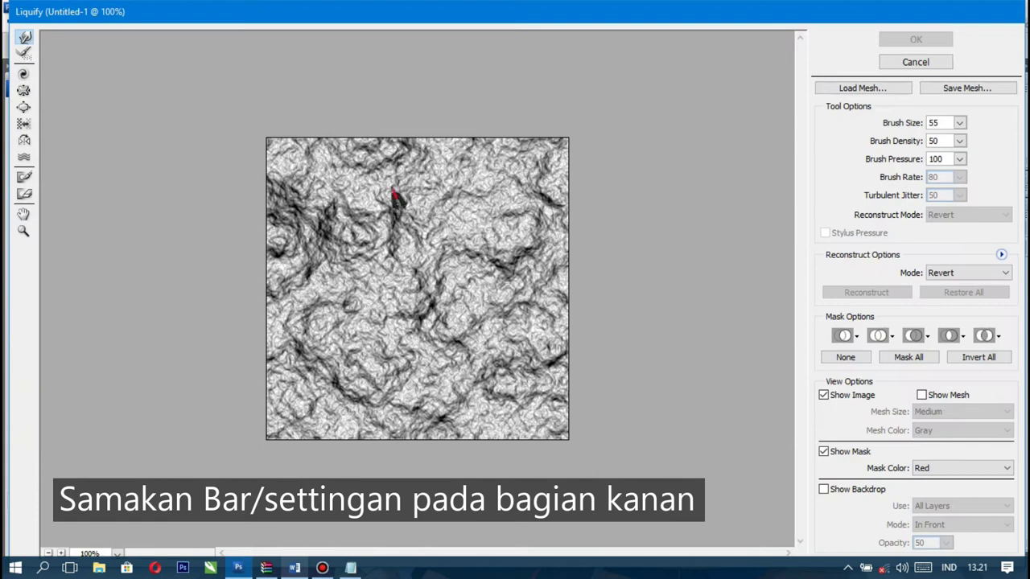
Swirl the top edge and right side with Forward Warp strokes and apply Liquify.
mouse_move(207, 134)
left_mouse_down()
mouse_move(298, 166)
mouse_move(402, 136)
left_mouse_up()
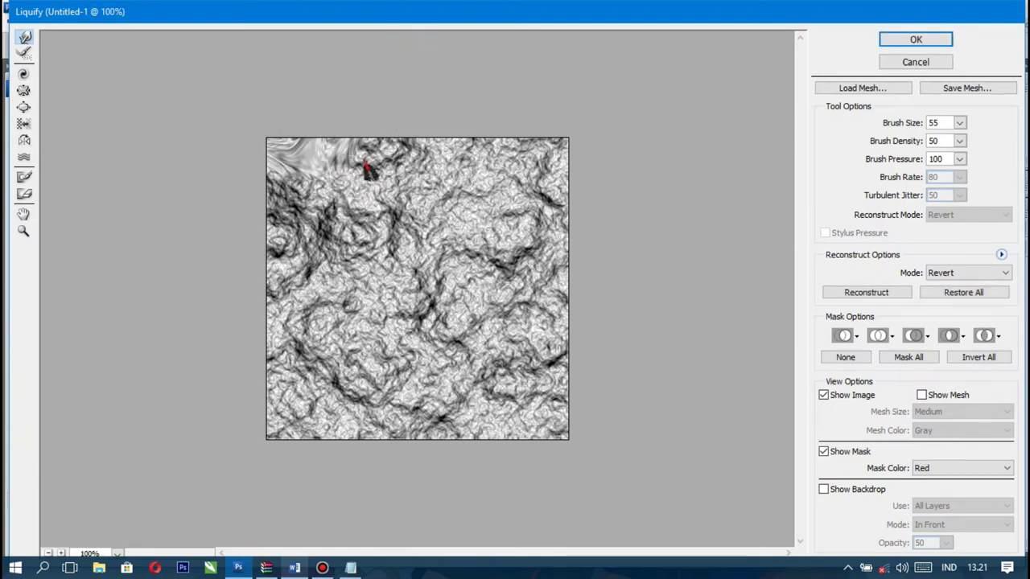
mouse_move(400, 135)
left_mouse_down()
mouse_move(487, 179)
mouse_move(590, 199)
mouse_move(538, 223)
left_mouse_up()
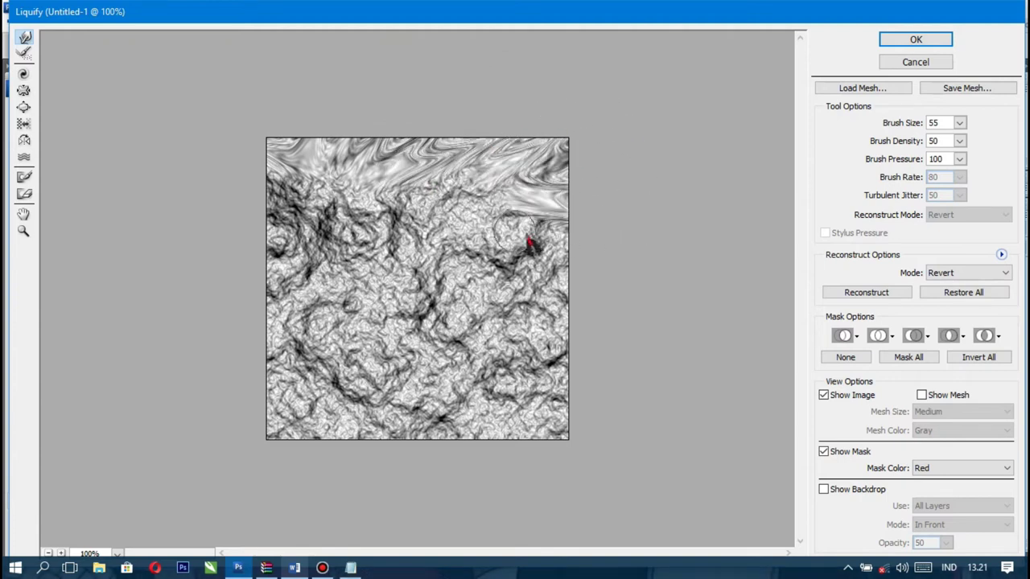
mouse_move(538, 223)
left_mouse_down()
mouse_move(521, 366)
mouse_move(547, 478)
mouse_move(478, 483)
mouse_move(483, 391)
mouse_move(424, 441)
mouse_move(424, 482)
mouse_move(361, 510)
mouse_move(395, 386)
mouse_move(393, 400)
mouse_move(313, 455)
mouse_move(255, 453)
mouse_move(317, 435)
mouse_move(309, 347)
mouse_move(202, 328)
mouse_move(222, 281)
mouse_move(312, 273)
mouse_move(340, 236)
mouse_move(313, 180)
mouse_move(276, 245)
mouse_move(413, 207)
mouse_move(416, 405)
mouse_move(447, 347)
mouse_move(488, 336)
mouse_move(458, 357)
mouse_move(467, 345)
mouse_move(408, 333)
mouse_move(341, 267)
mouse_move(389, 329)
mouse_move(301, 418)
mouse_move(338, 329)
mouse_move(483, 228)
mouse_move(519, 328)
mouse_move(496, 367)
mouse_move(490, 419)
mouse_move(472, 414)
mouse_move(491, 426)
left_mouse_up()
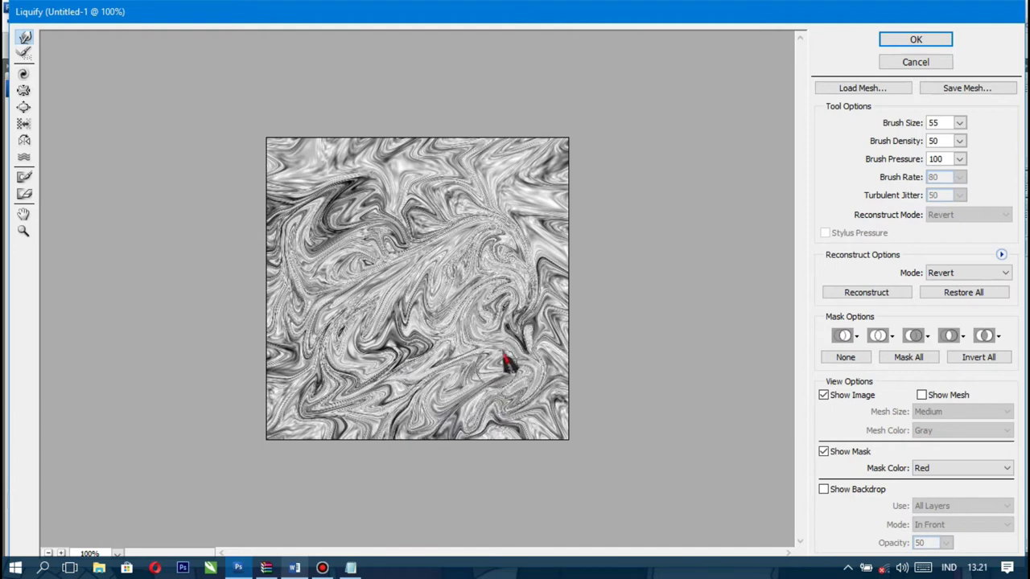
left_click(916, 42)
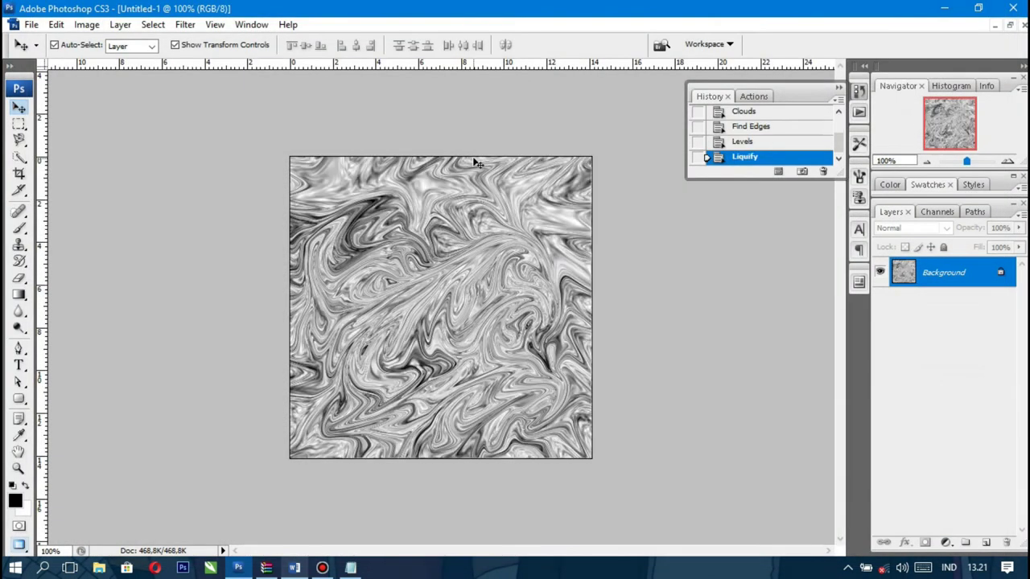
Lower the Brightness to -42 in Brightness/Contrast to darken the marble pattern.
left_click(87, 24)
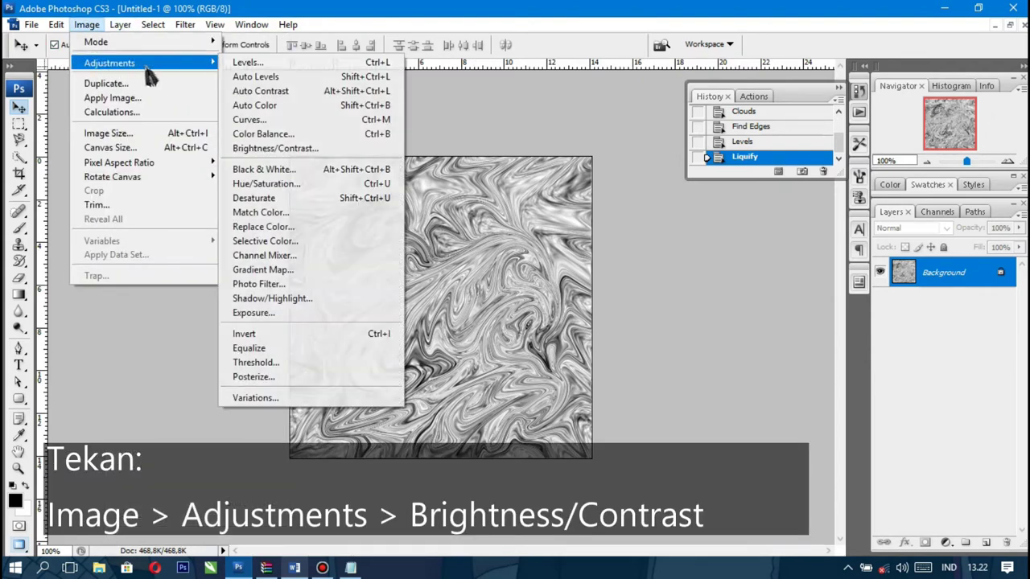
mouse_move(110, 63)
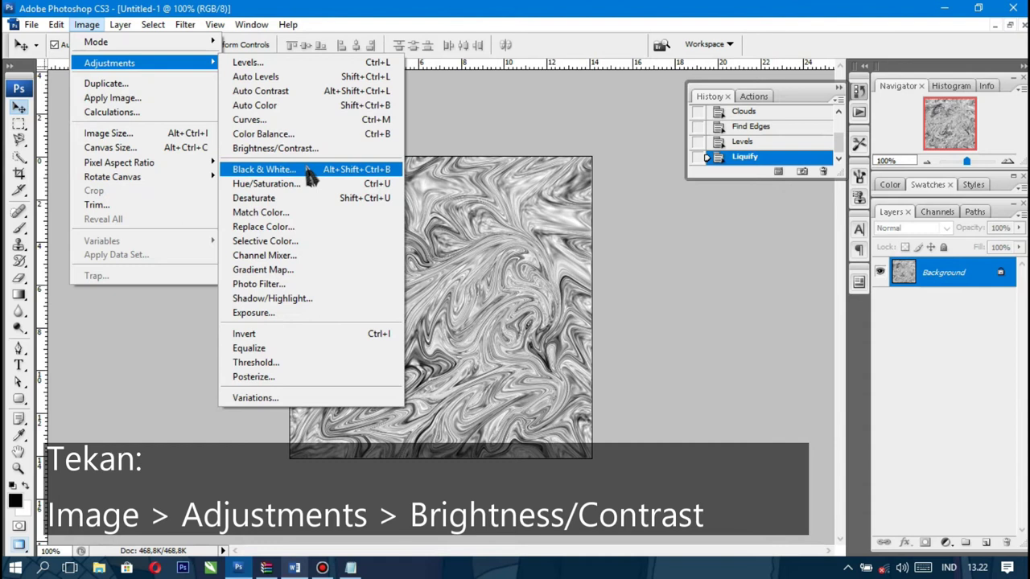
left_click(298, 148)
type("-4")
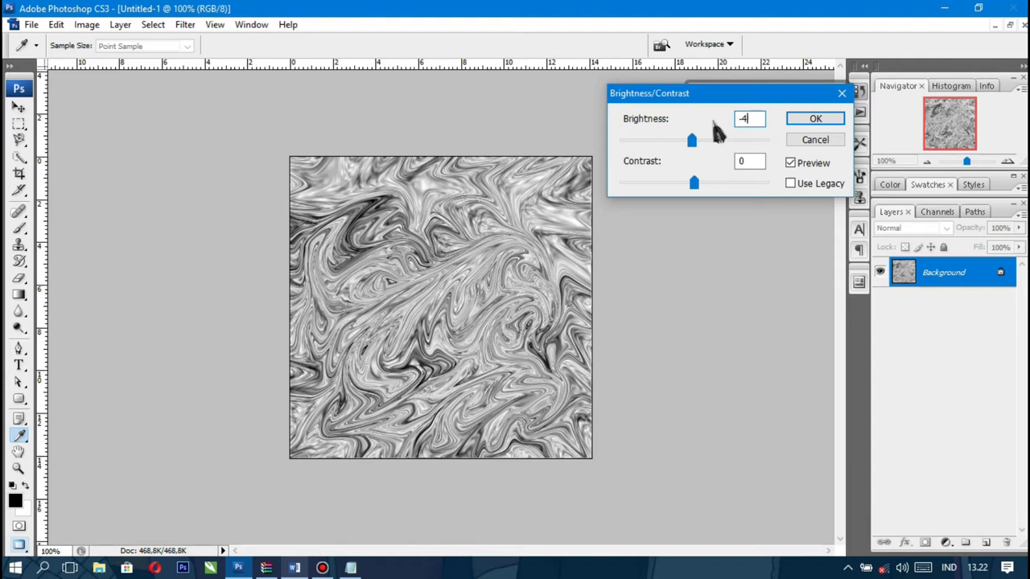
type("2")
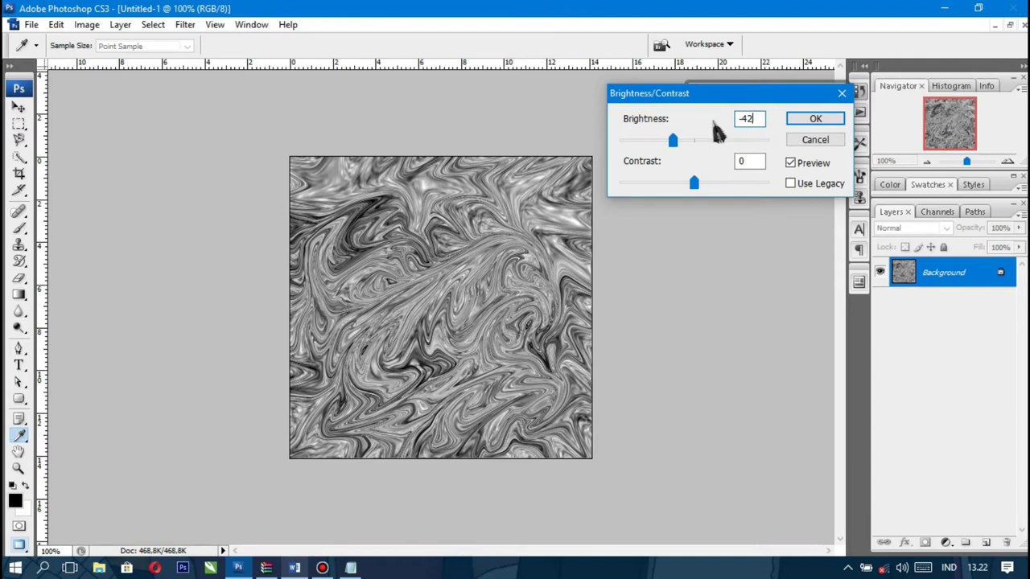
left_click(813, 121)
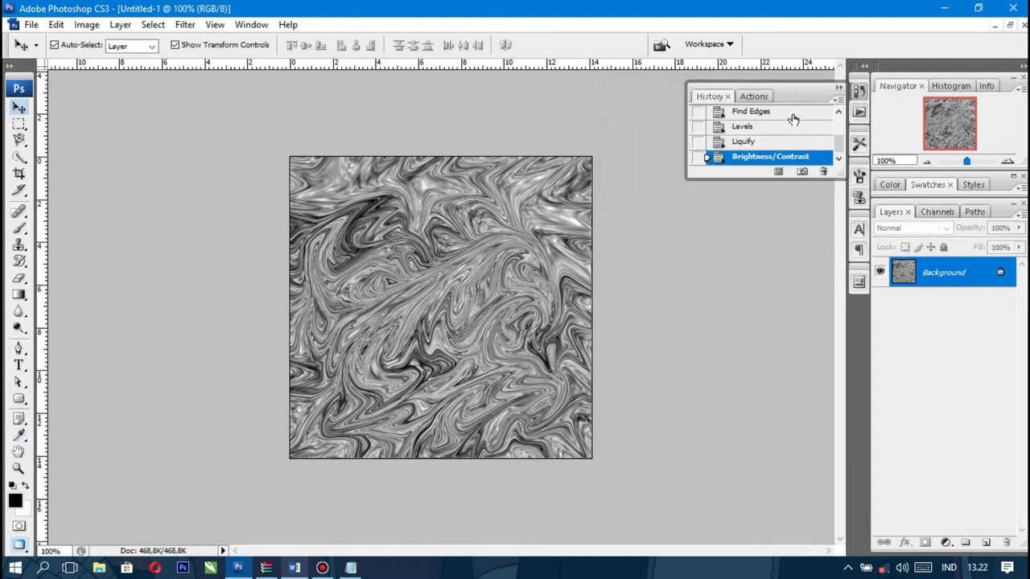
Colorize the pattern in Hue/Saturation with Hue 39, Saturation 33, Lightness -29.
left_click(87, 24)
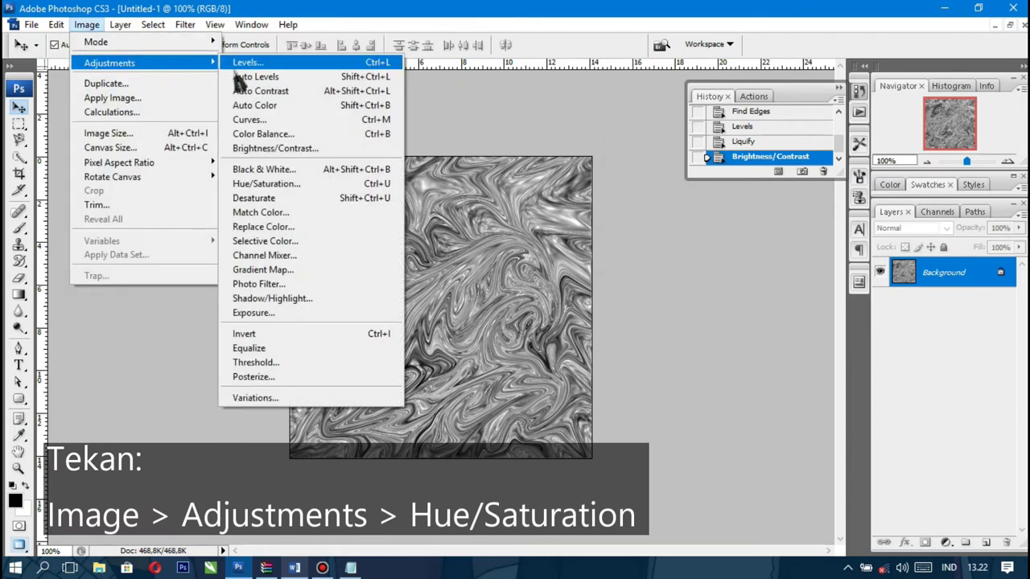
mouse_move(109, 62)
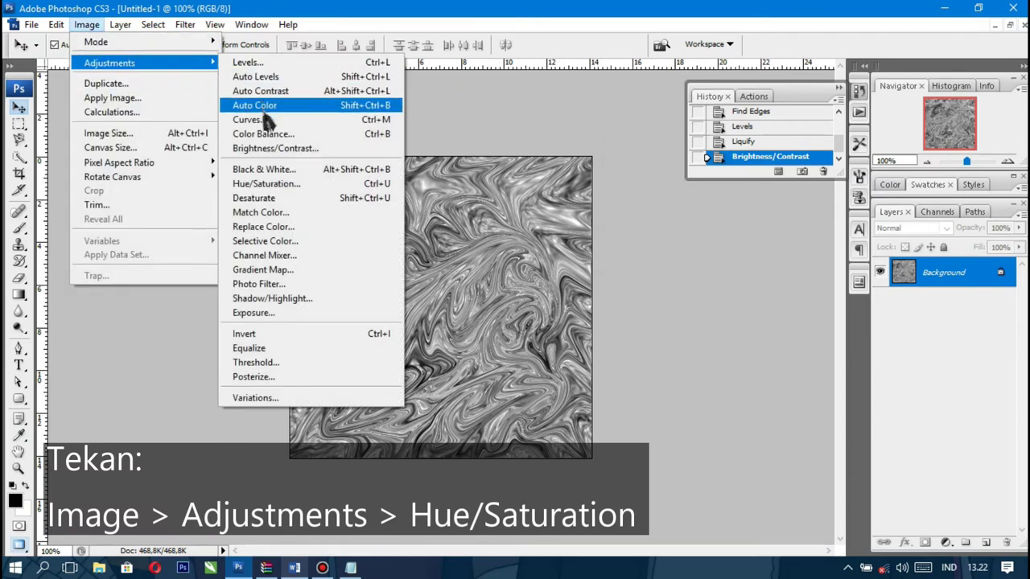
left_click(297, 184)
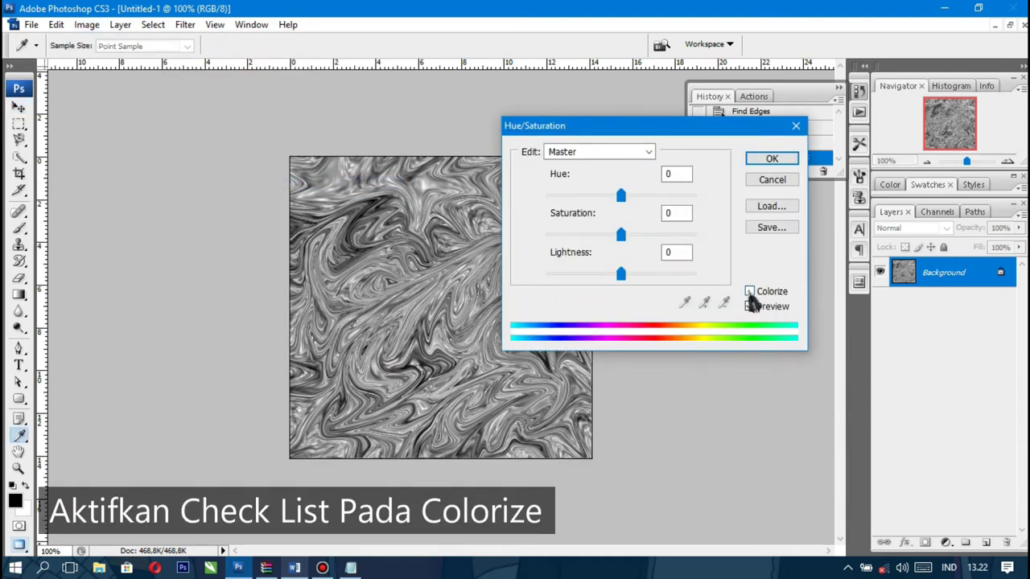
left_click(749, 291)
left_click(685, 177)
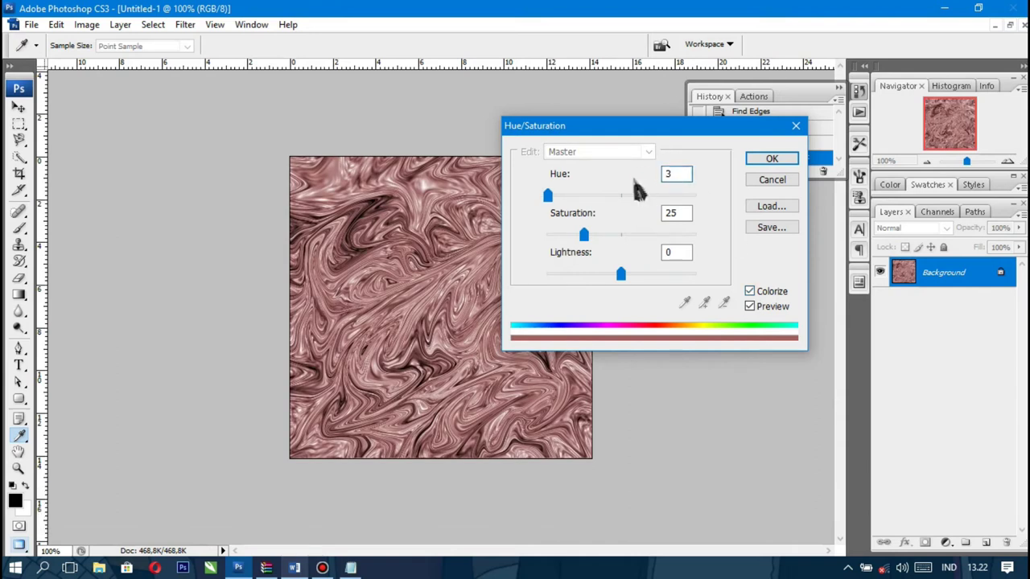
type("9")
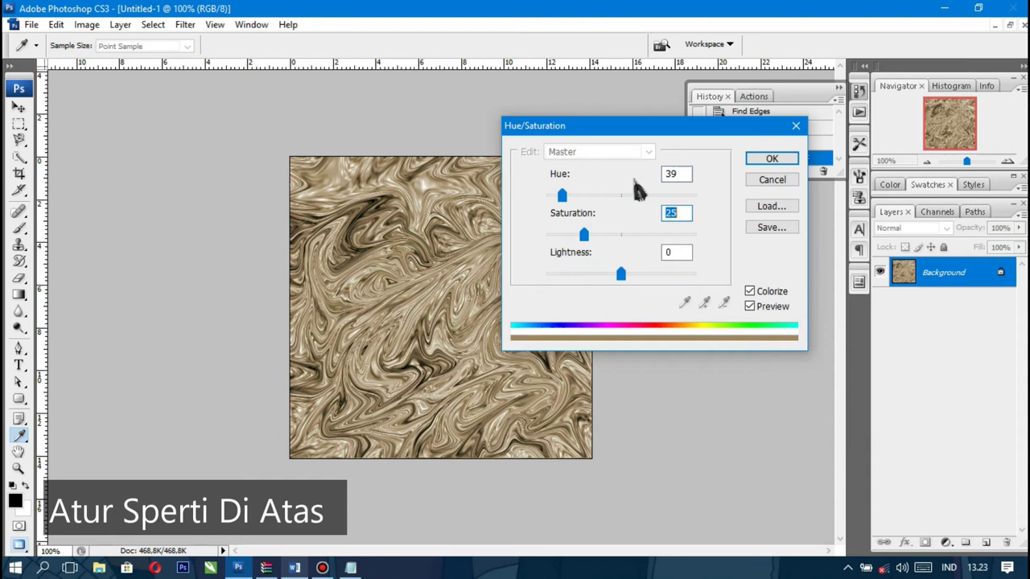
type("33")
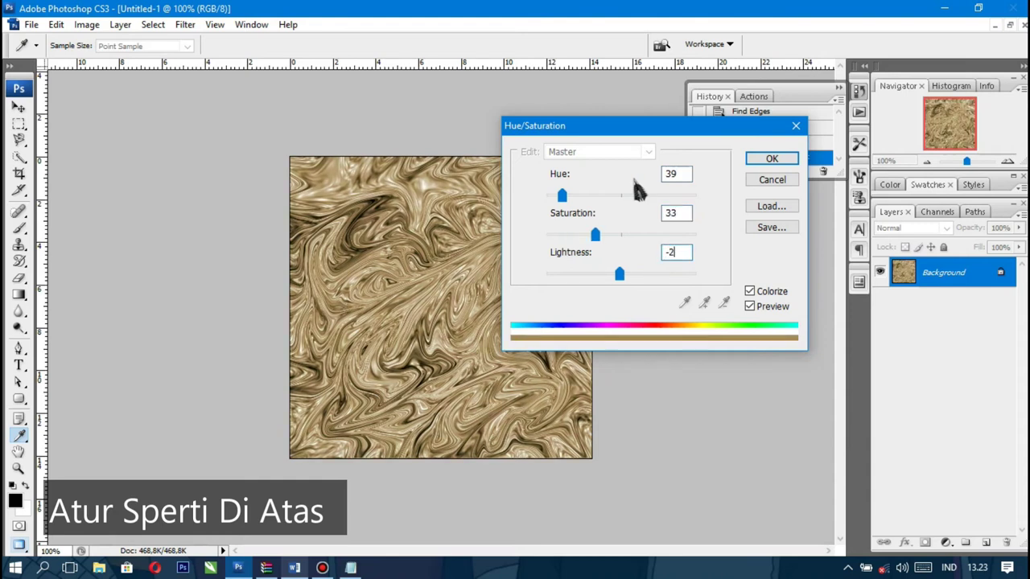
type("29")
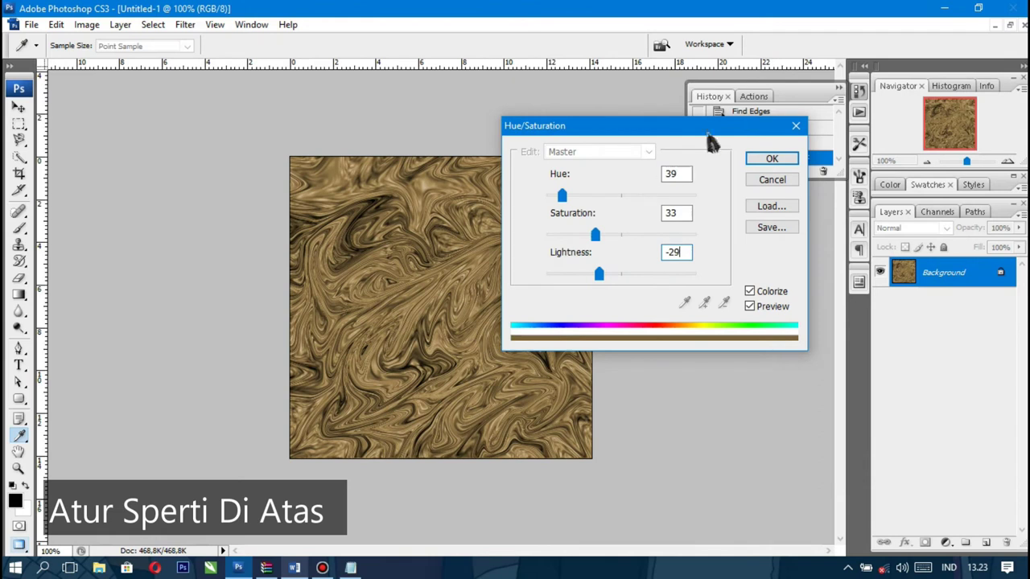
left_click(773, 160)
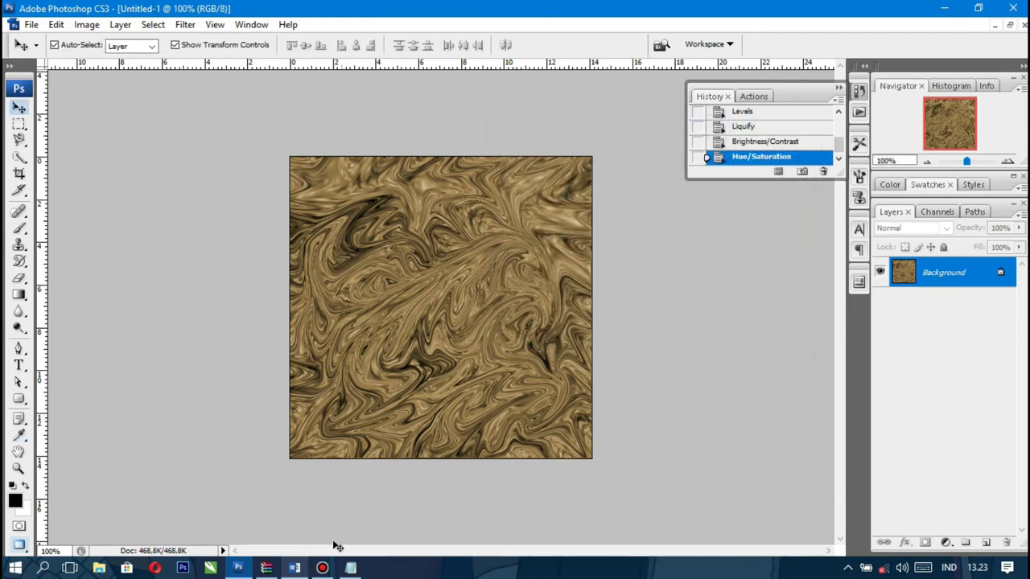
left_click(350, 568)
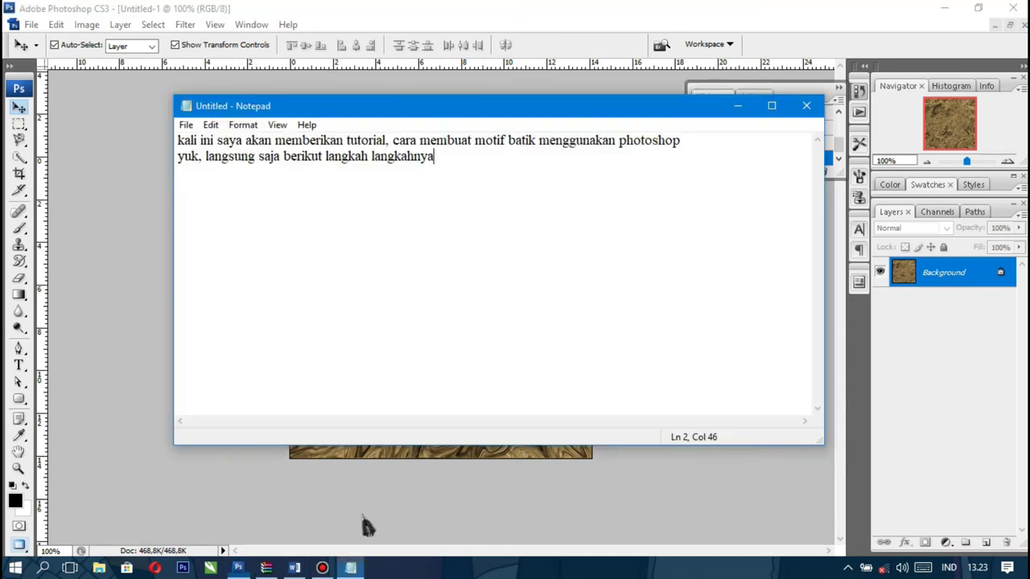
Replace the note with a message that the Word file link is in the description.
key("ctrl+a")
type("na")
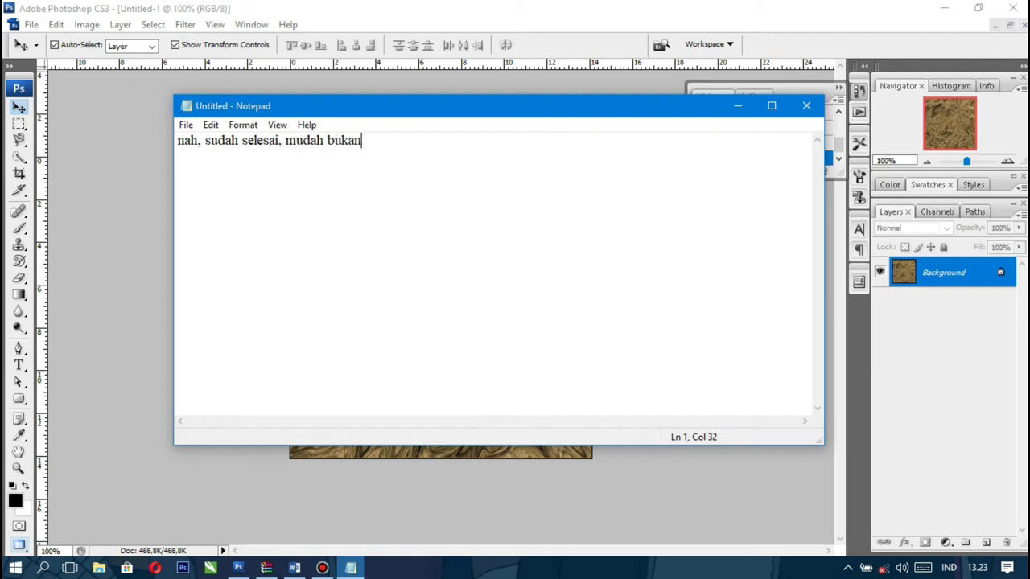
key("ctrl+a")
type("b")
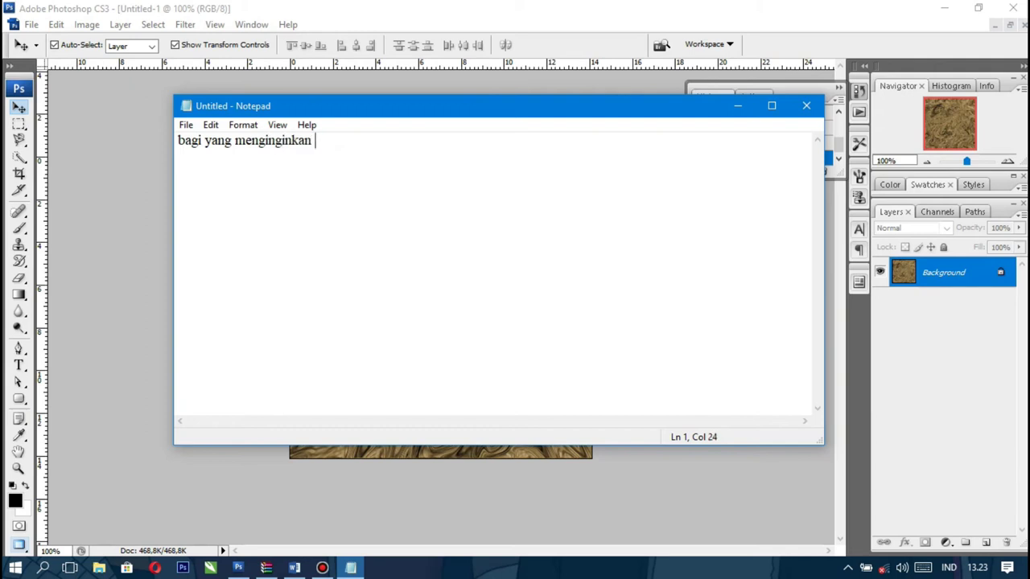
type("dalam be")
type("ntuk wor")
type("d")
key("BackSpace")
type("word nya, silahkan cek l")
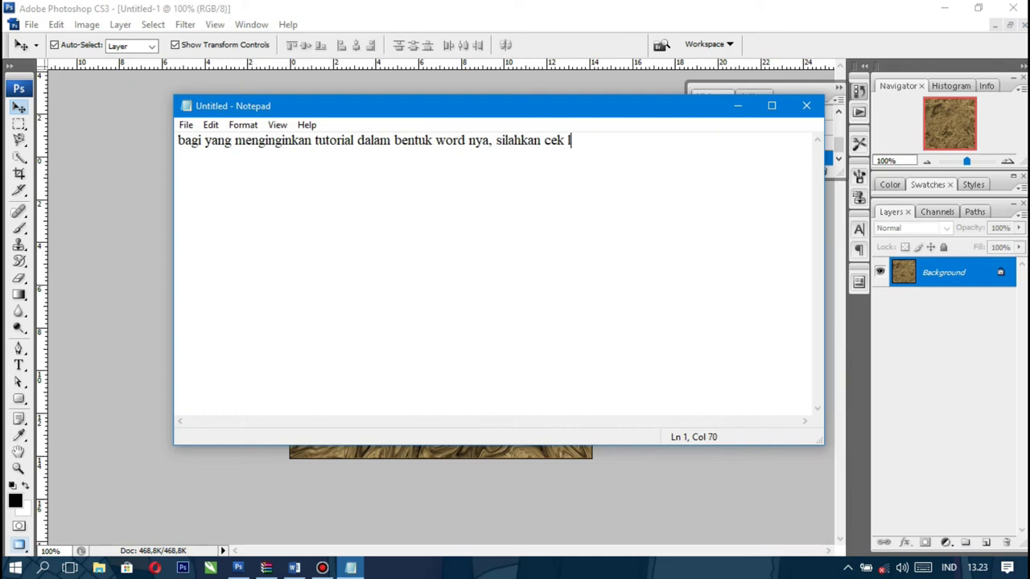
type("ink di ")
type("deskrip")
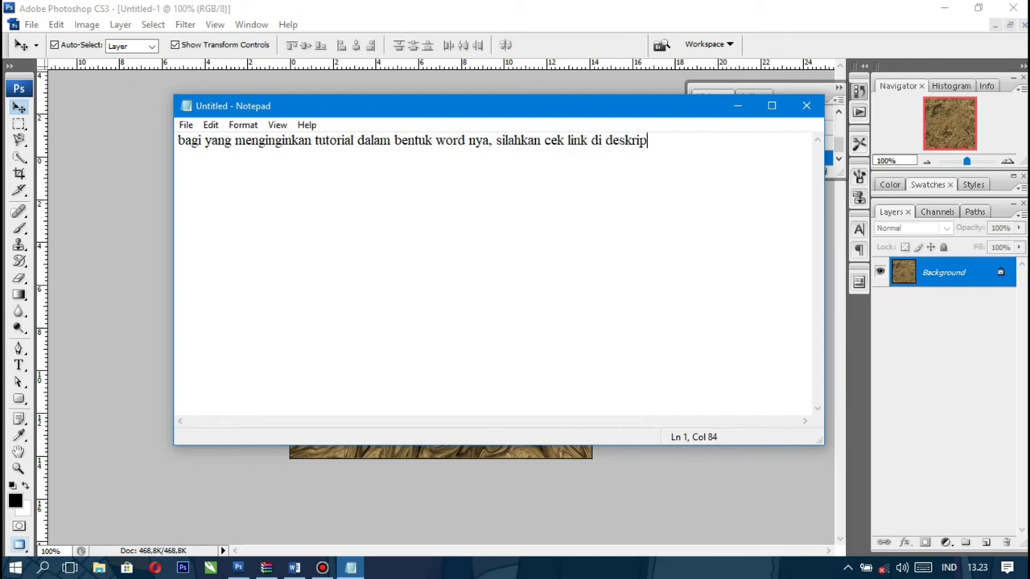
type("si")
Type the sign-off 'sekian dulu, nantikan video selanjutnya', then clear the note completely.
key("ctrl+a")
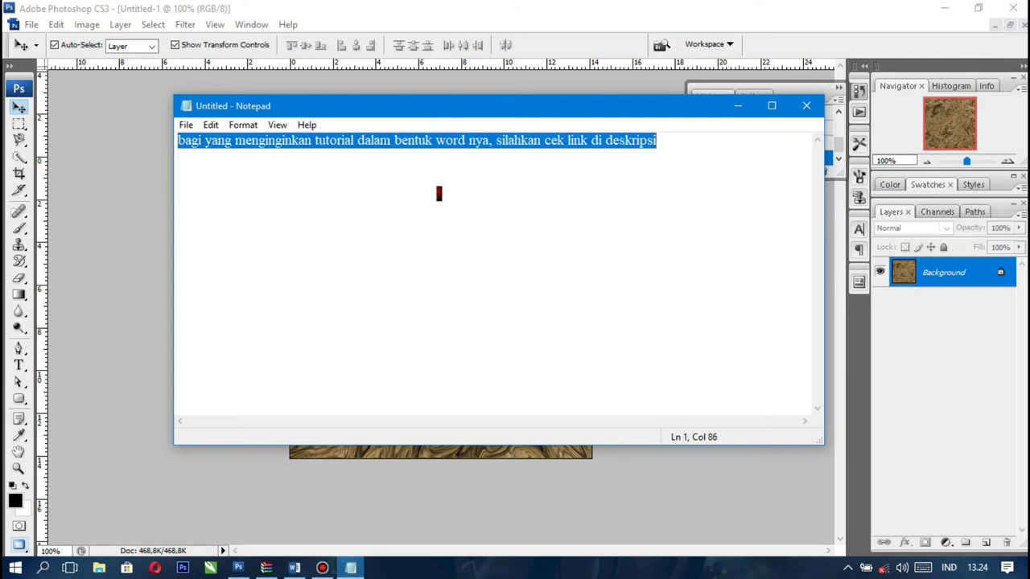
type("sekian dulu, ")
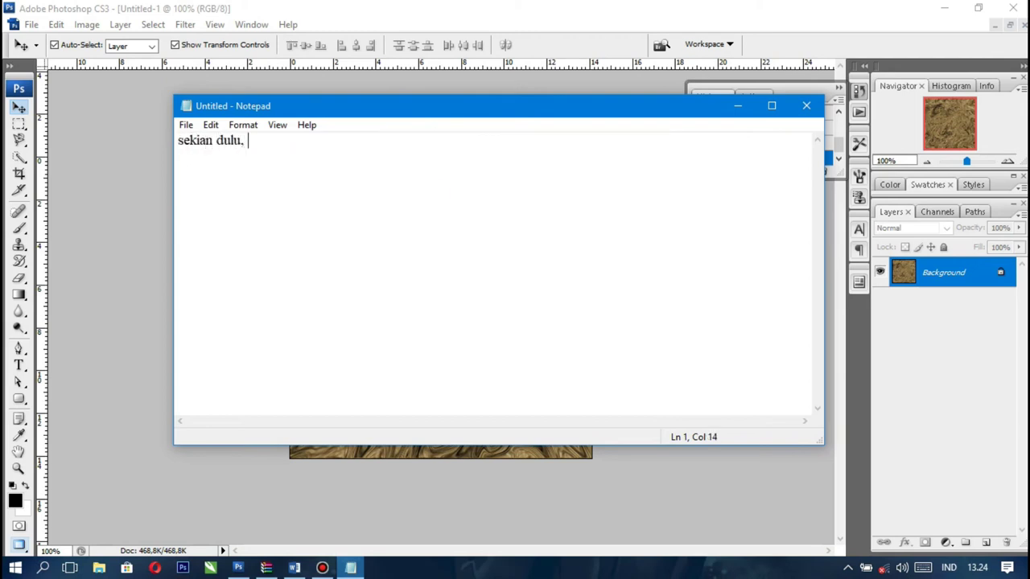
type("nanti kan video selanjutnya dari sy")
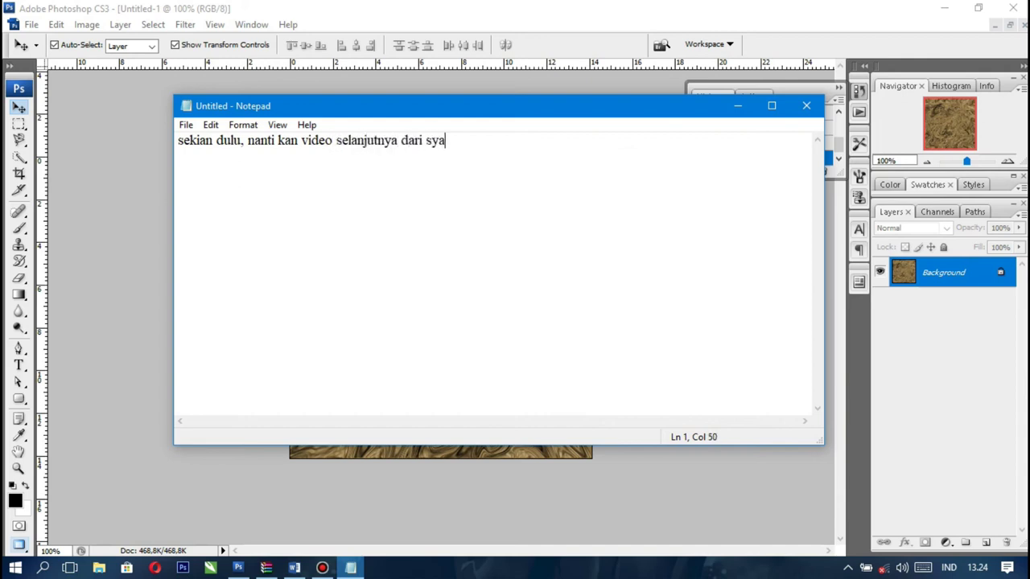
key("BackSpace")
type("aya di lain waktu")
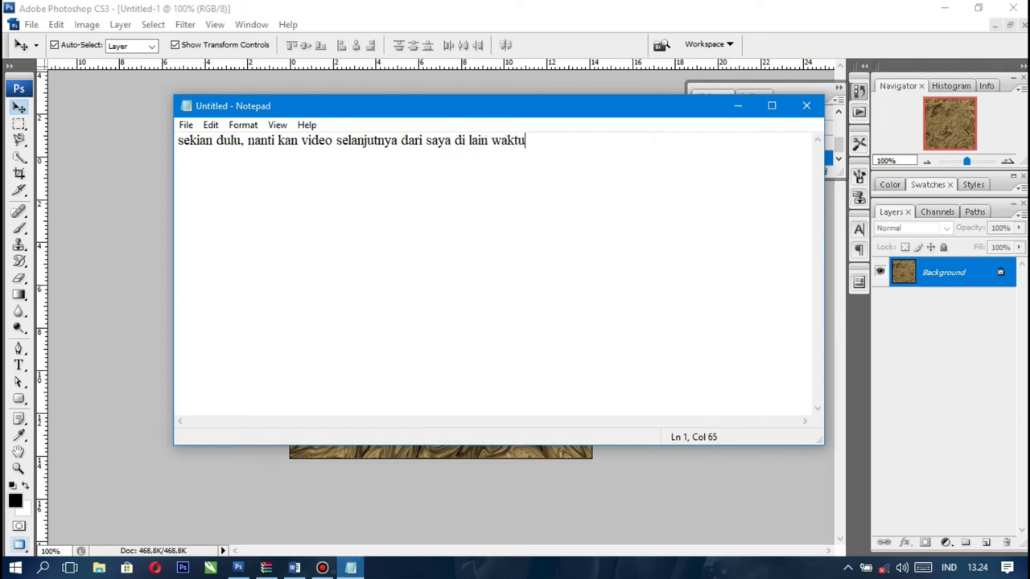
key("ctrl+a")
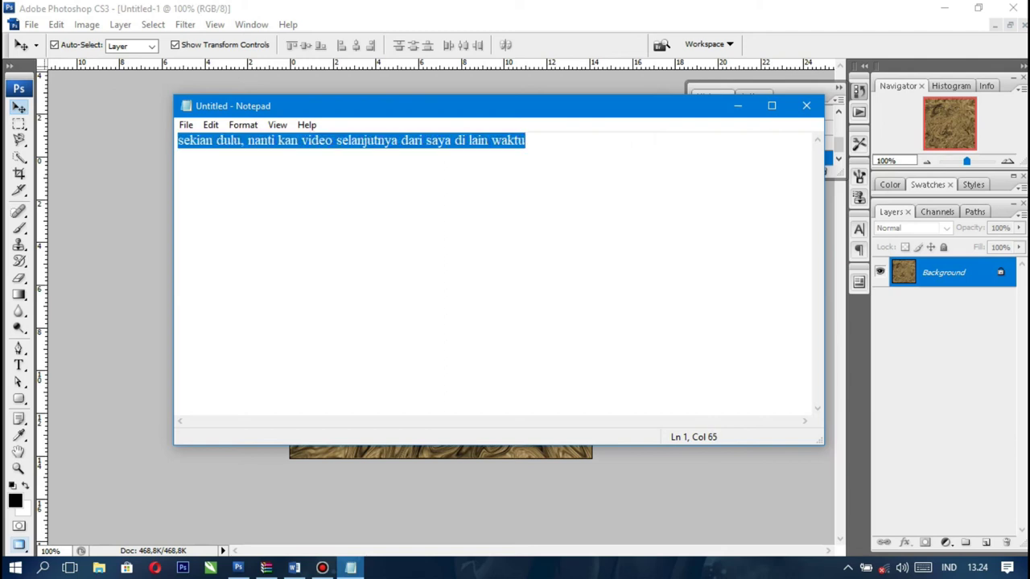
key("Delete")
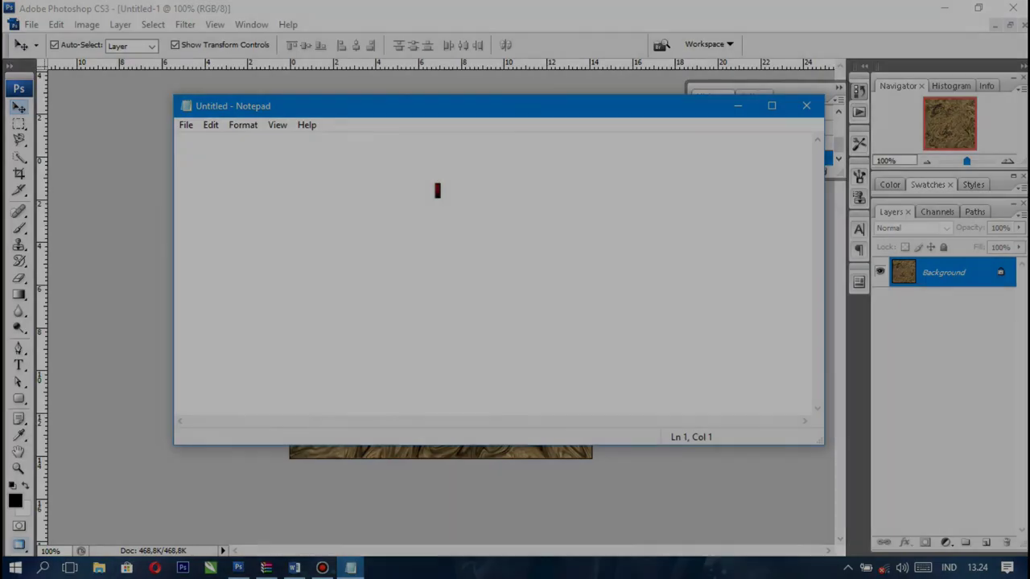